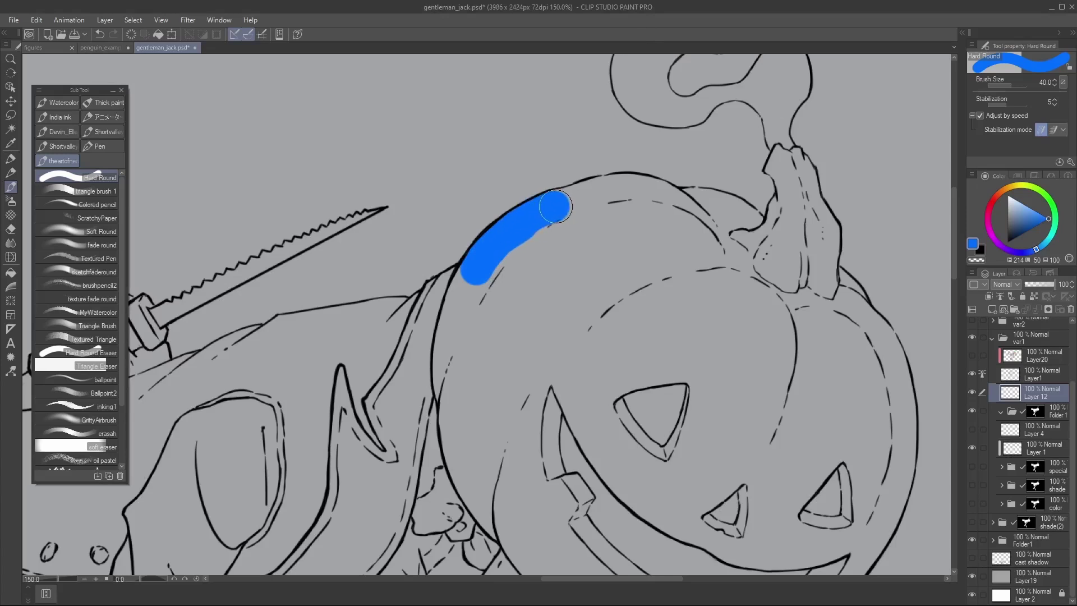
{"action": "left_click_drag", "start_coordinate": [620, 164], "coordinate": [485, 308]}
{"action": "key", "text": "ctrl+z"}
{"action": "key", "text": "m"}
{"action": "scroll", "coordinate": [527, 154], "scroll_direction": "down", "scroll_amount": 1}
{"action": "scroll", "coordinate": [526, 154], "scroll_direction": "up", "scroll_amount": 1}
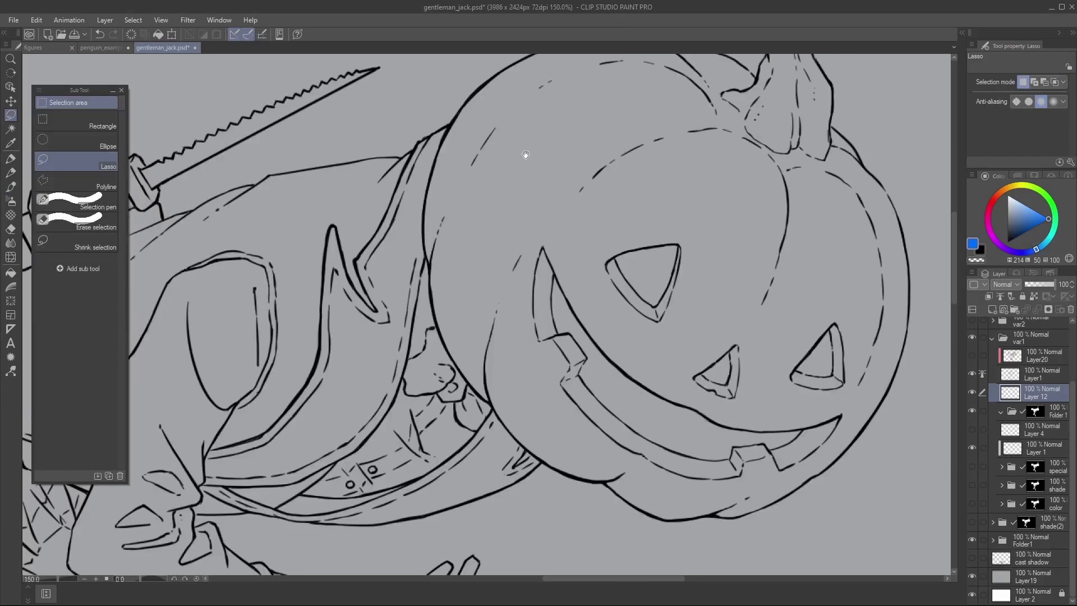
{"action": "left_click_drag", "start_coordinate": [526, 154], "coordinate": [536, 294]}
{"action": "mouse_move", "coordinate": [463, 264]}
{"action": "left_mouse_down"}
{"action": "mouse_move", "coordinate": [543, 188]}
{"action": "mouse_move", "coordinate": [605, 170]}
{"action": "mouse_move", "coordinate": [668, 171]}
{"action": "left_mouse_up"}
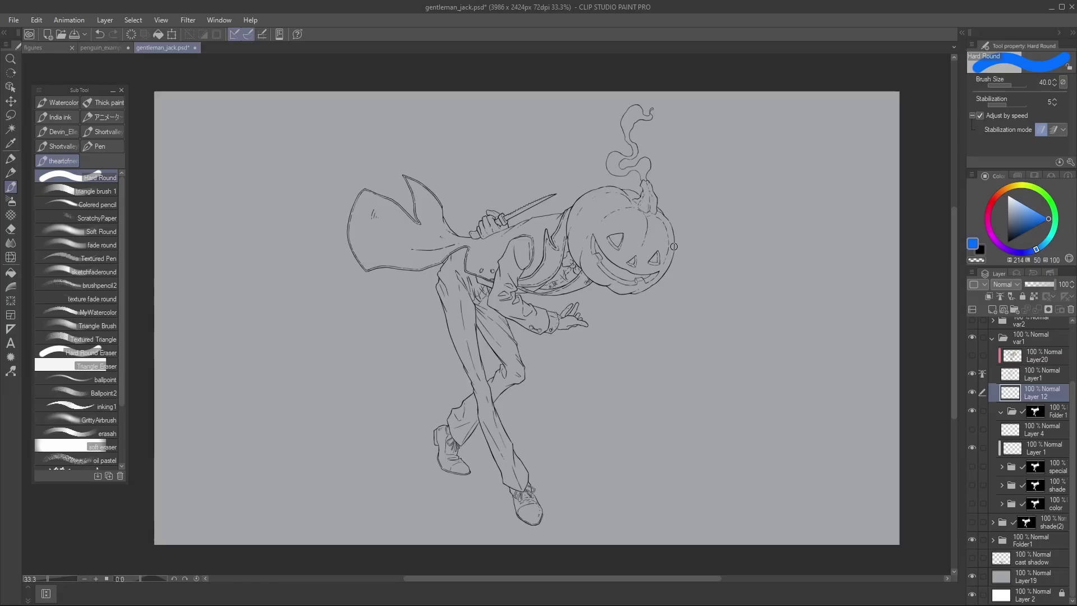
Step: Set the line art layer Layer1 as the reference layer, and make Layer 12 the active layer again
{"action": "left_click", "coordinate": [1032, 375]}
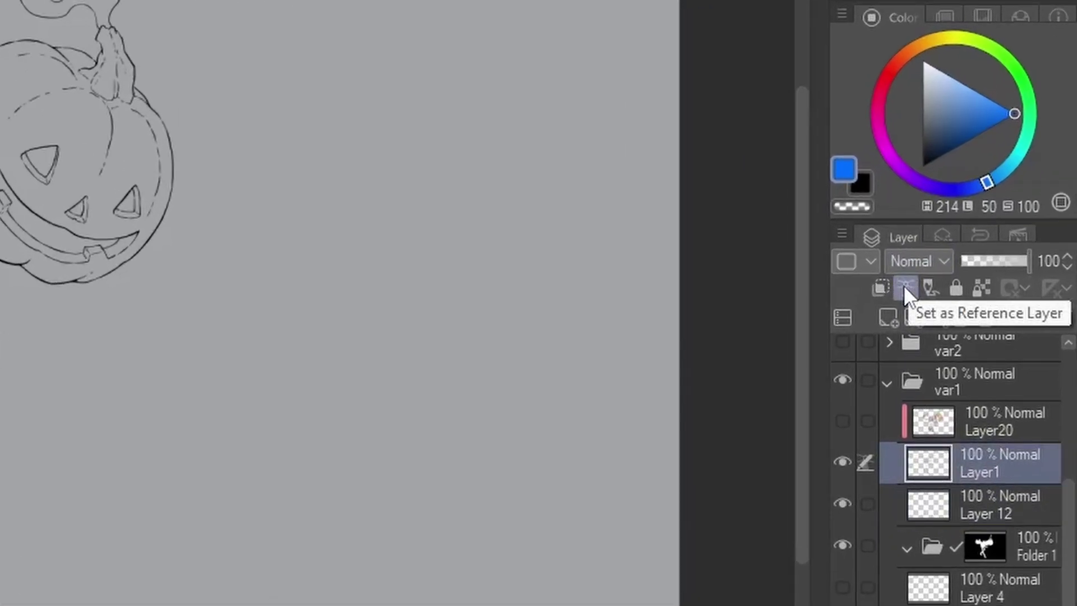
{"action": "left_click", "coordinate": [905, 286]}
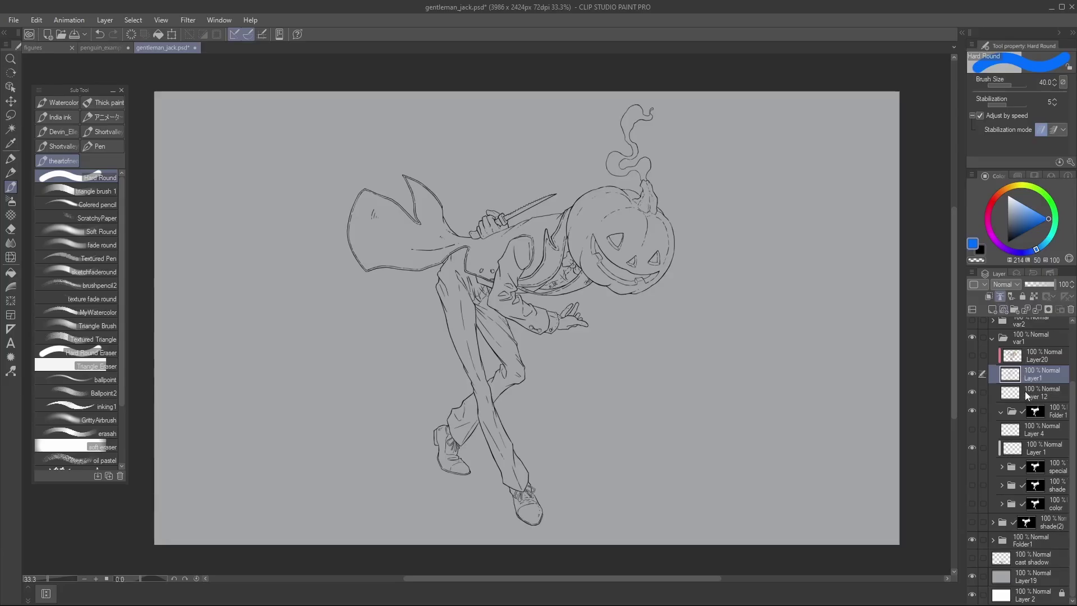
{"action": "left_click", "coordinate": [1032, 393]}
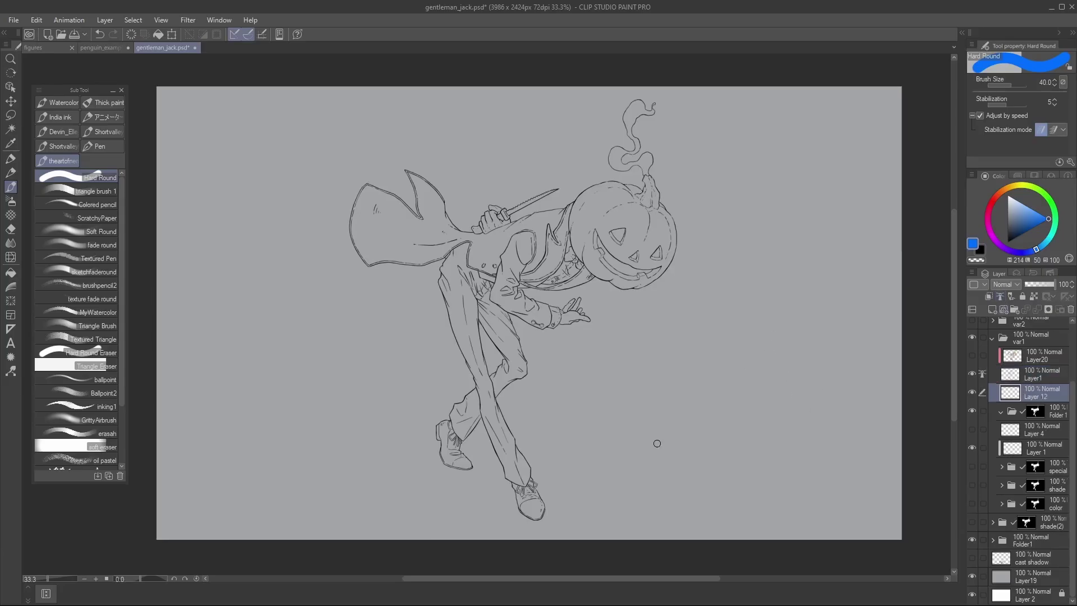
{"action": "left_click_drag", "start_coordinate": [657, 443], "coordinate": [663, 447]}
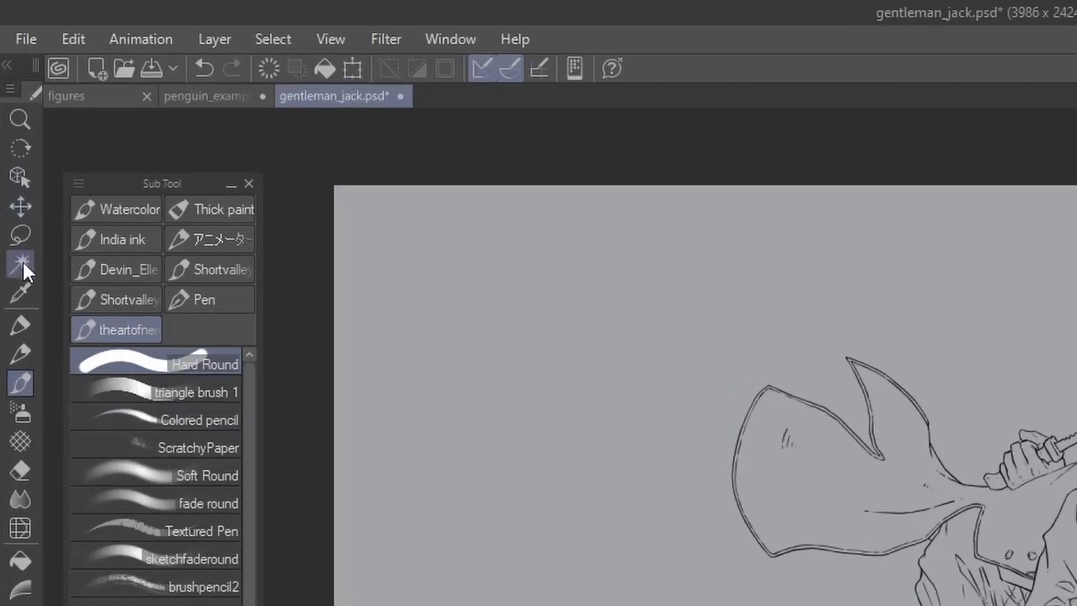
Step: Activate the Auto select tool and set its Close gap option to the lowest level
{"action": "left_click", "coordinate": [10, 129]}
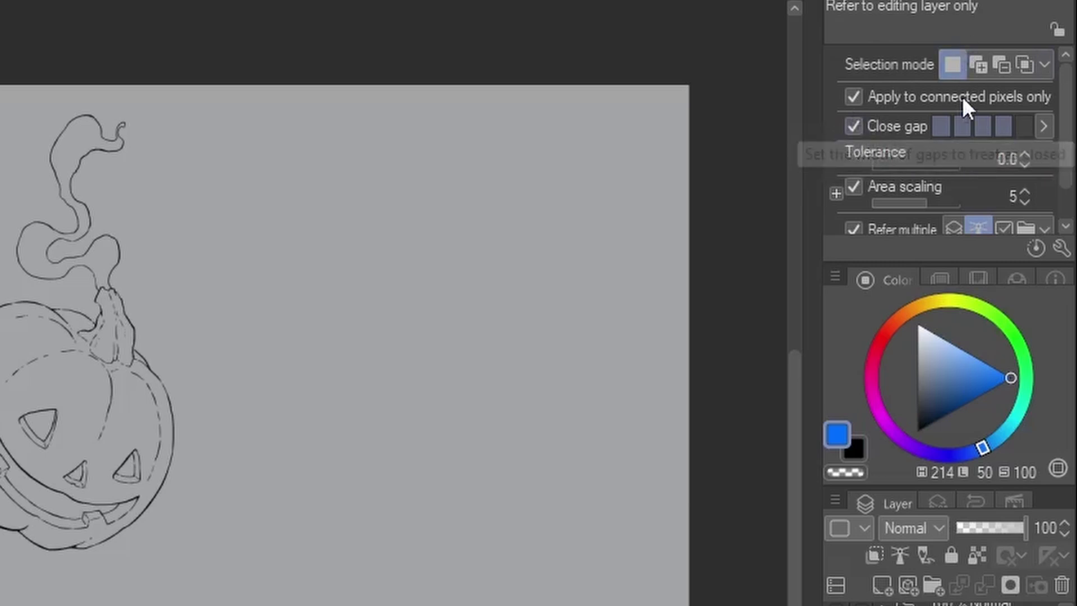
{"action": "left_click", "coordinate": [942, 126]}
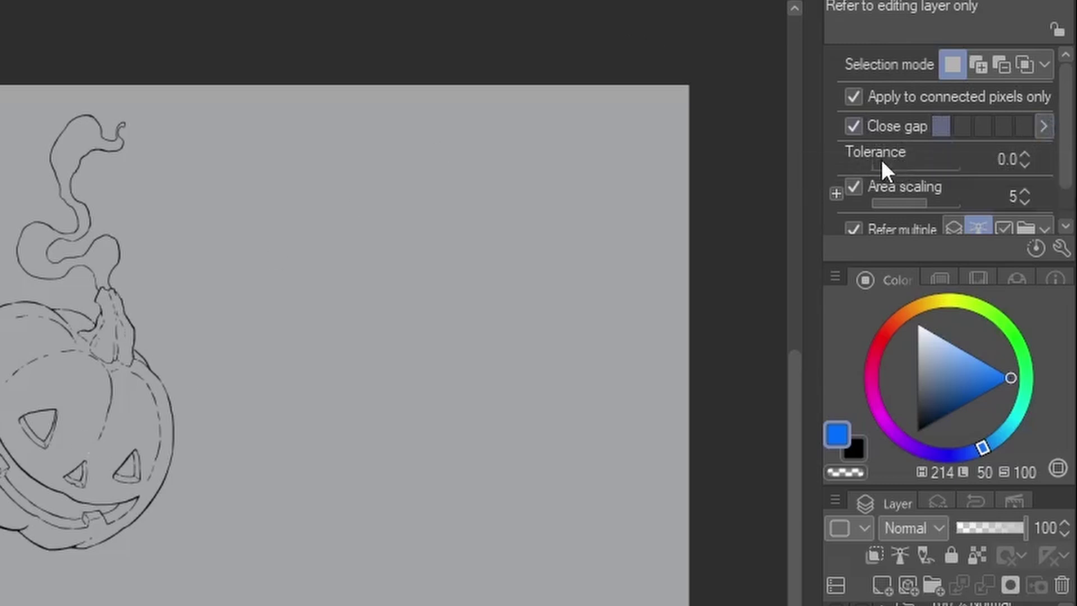
{"action": "scroll", "coordinate": [985, 139], "scroll_direction": "down", "scroll_amount": 2}
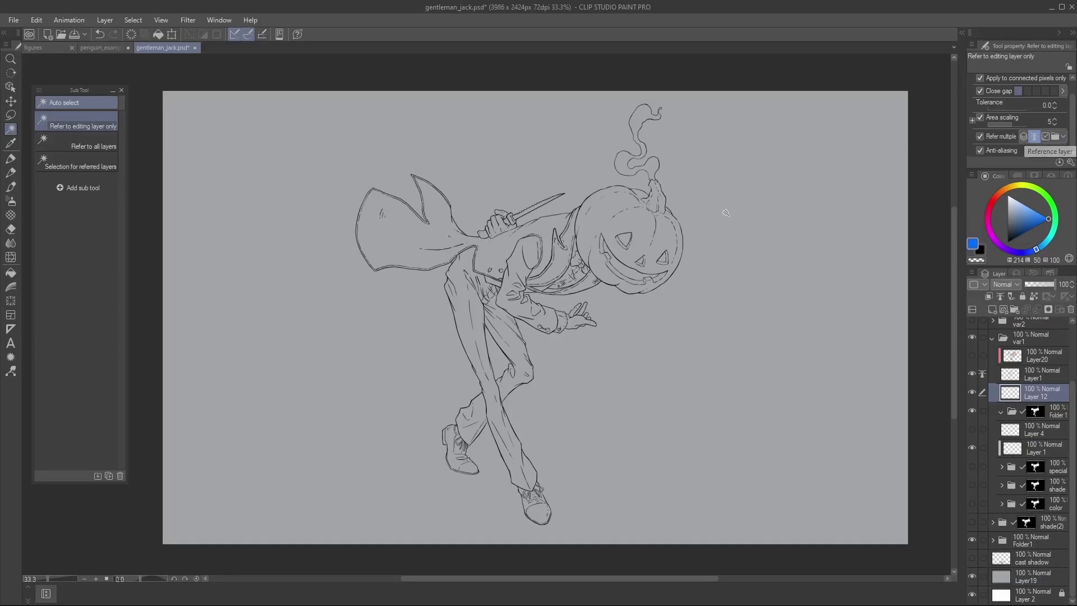
Step: Select the empty background around the character, including the enclosed gap between the legs
{"action": "left_click", "coordinate": [753, 319]}
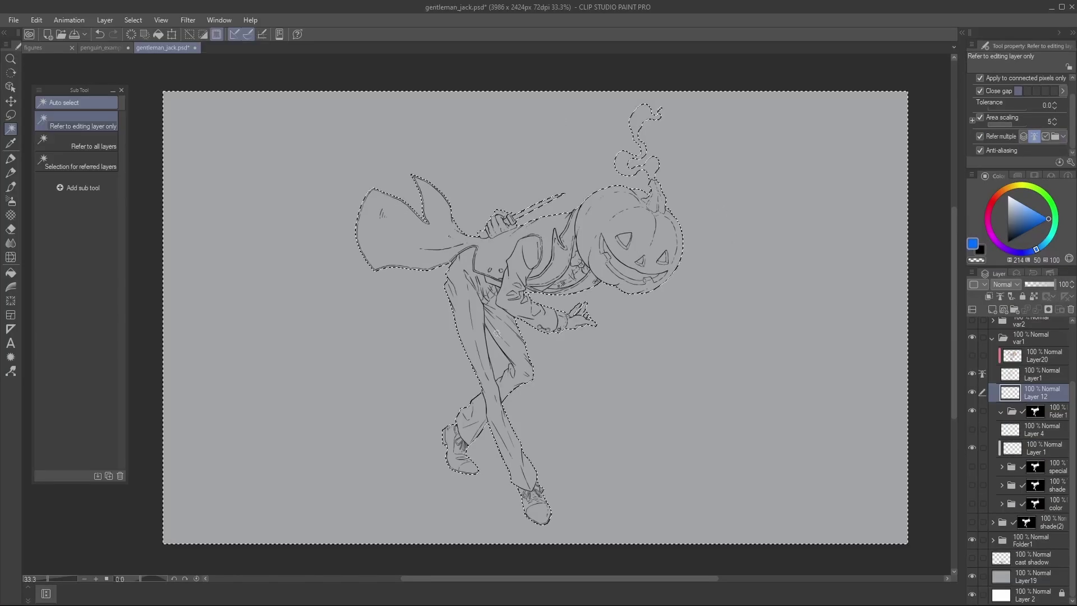
{"action": "left_click_drag", "start_coordinate": [531, 365], "coordinate": [548, 347]}
{"action": "scroll", "coordinate": [632, 294], "scroll_direction": "up", "scroll_amount": 1}
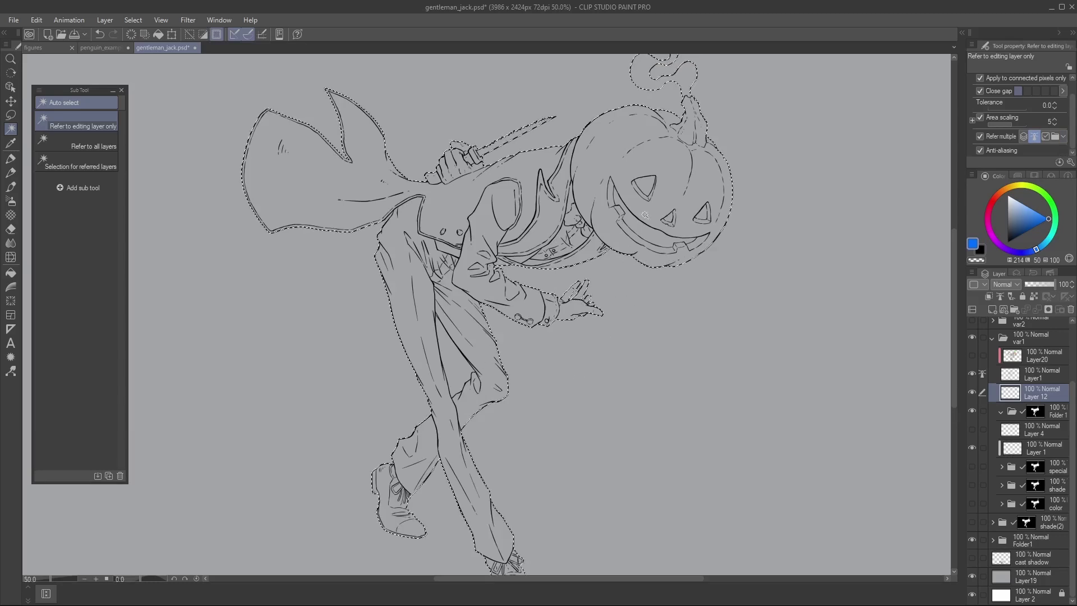
{"action": "left_click", "coordinate": [450, 359]}
{"action": "left_click", "coordinate": [620, 341], "text": "shift"}
{"action": "left_click_drag", "start_coordinate": [651, 315], "coordinate": [659, 349]}
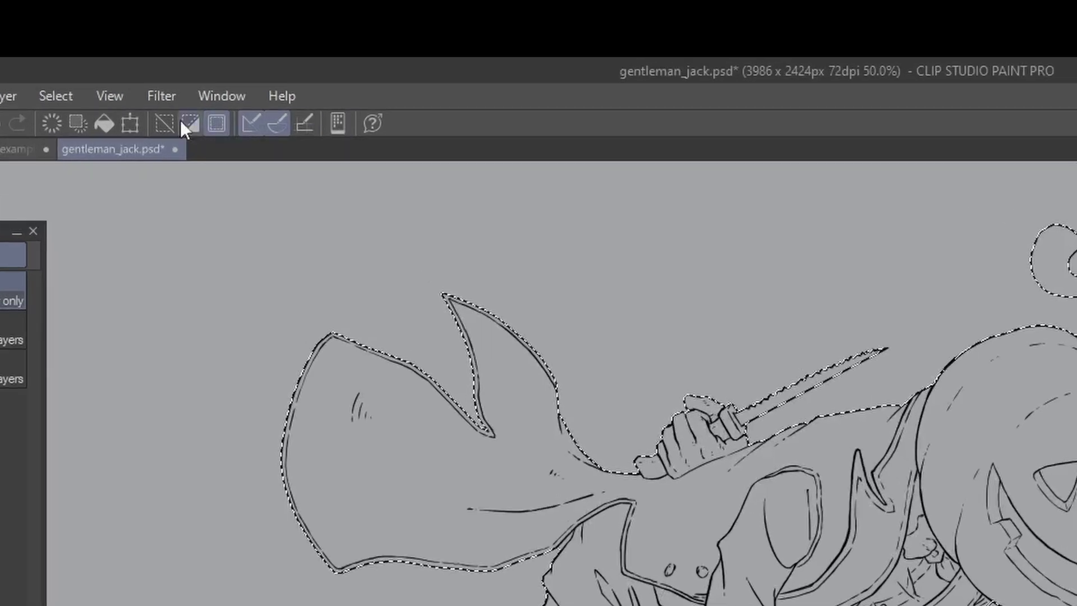
Step: Invert the selection, fill the character's silhouette with blue on Layer 12, and deselect
{"action": "left_click", "coordinate": [193, 124]}
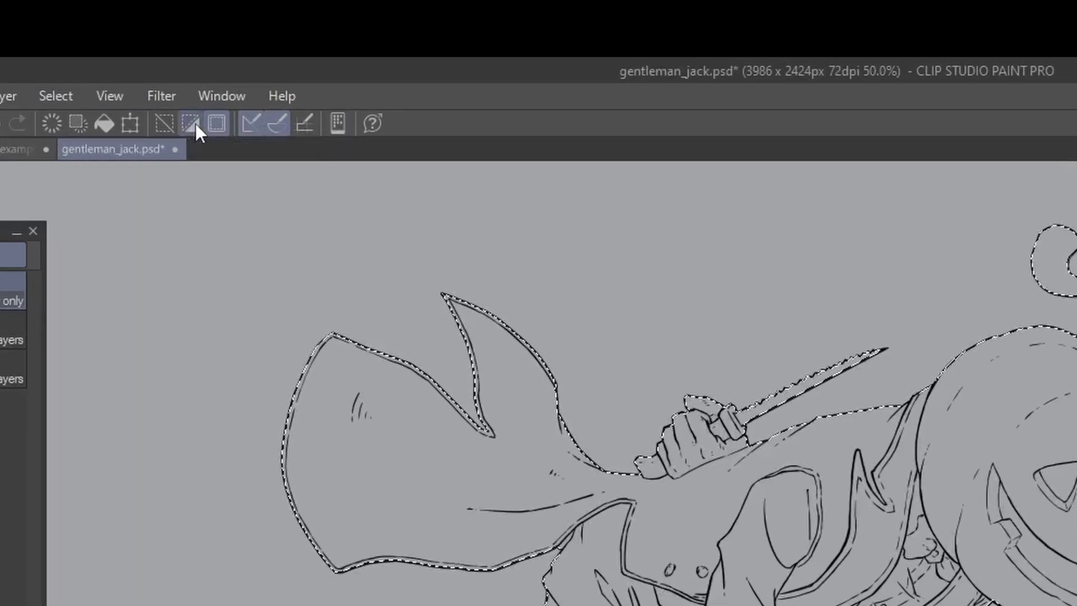
{"action": "key", "text": "g"}
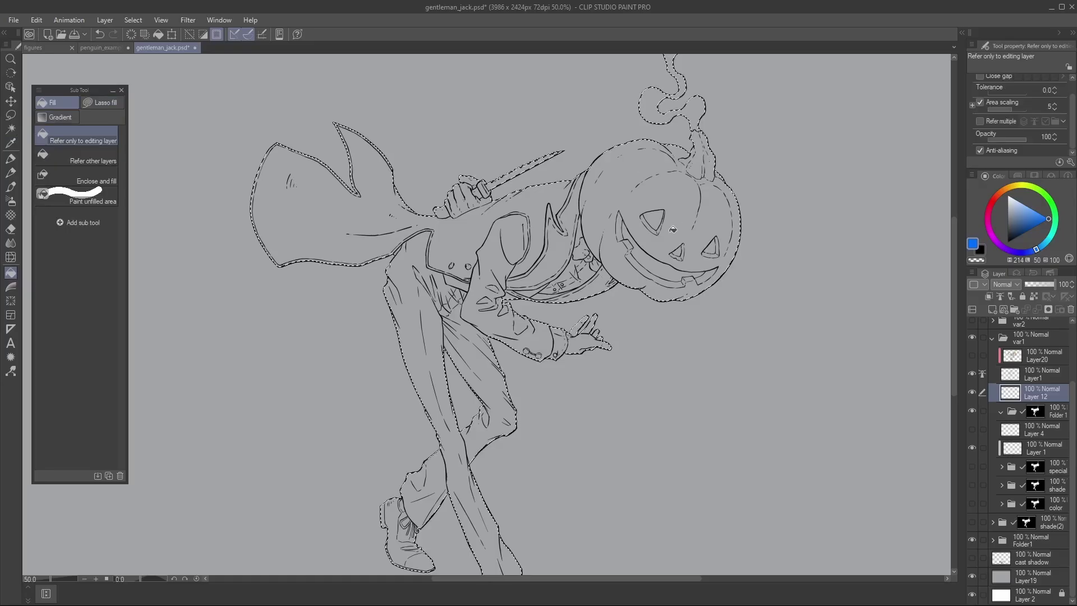
{"action": "left_click", "coordinate": [673, 230]}
{"action": "key", "text": "ctrl+d"}
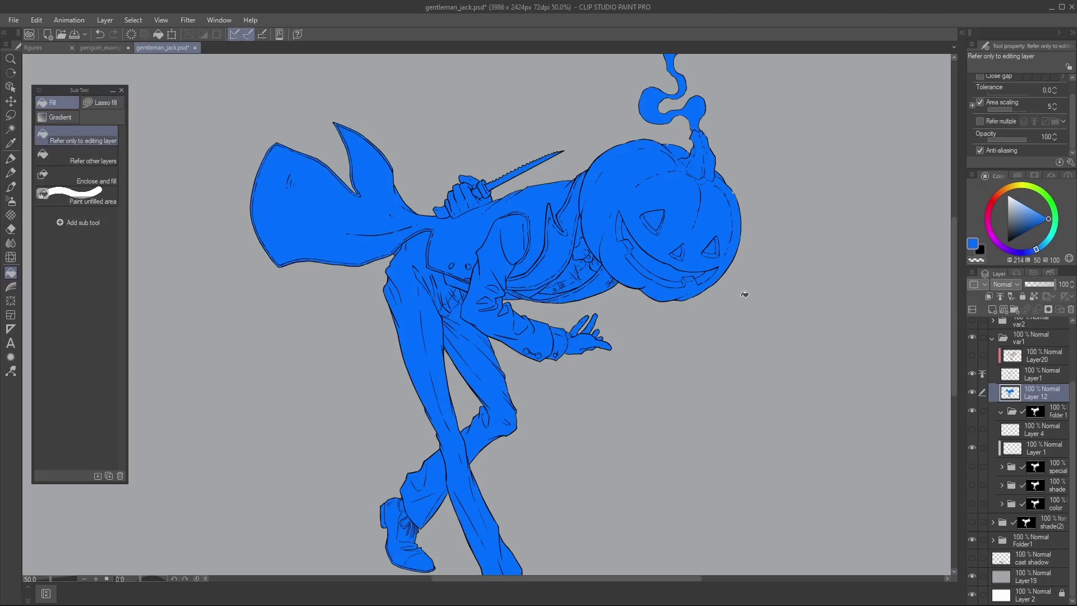
Step: Paint over the small unfilled notch on the pumpkin's outer edge using the Hard Round brush at size 10
{"action": "scroll", "coordinate": [745, 247], "scroll_direction": "up", "scroll_amount": 5}
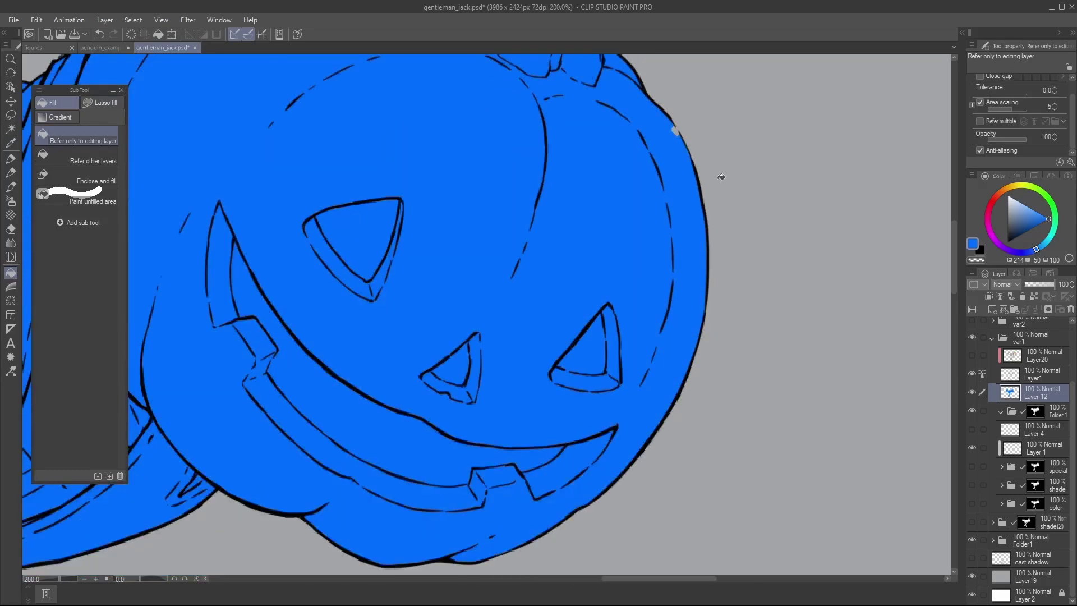
{"action": "left_click_drag", "start_coordinate": [720, 176], "coordinate": [707, 313]}
{"action": "key", "text": "b"}
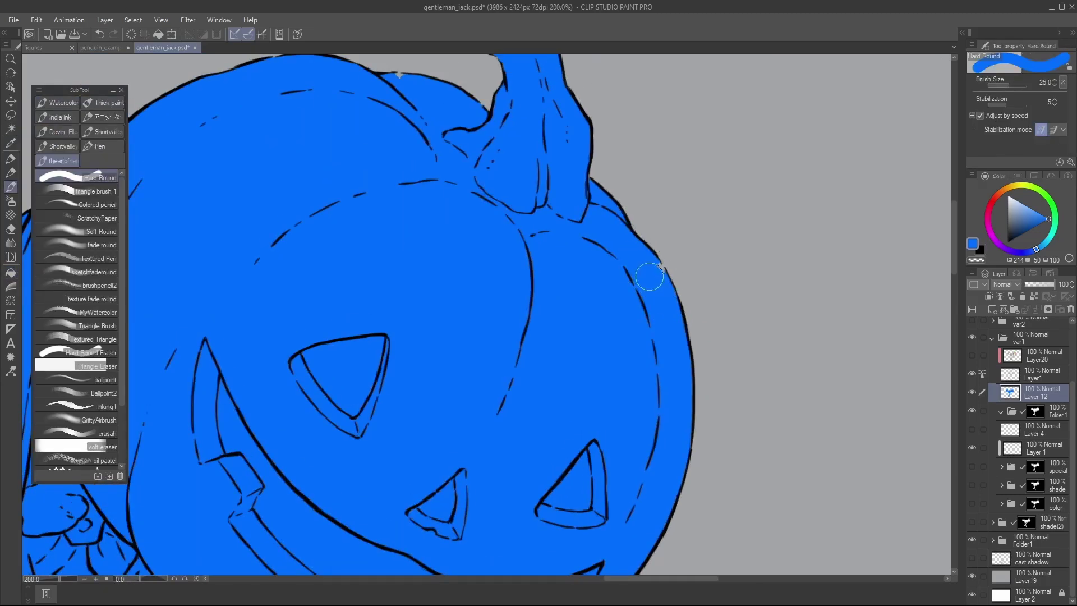
{"action": "key", "text": "bracketleft"}
{"action": "key", "text": "bracketleft"}
{"action": "key", "text": "bracketleft"}
{"action": "key", "text": "bracketleft"}
{"action": "key", "text": "bracketleft"}
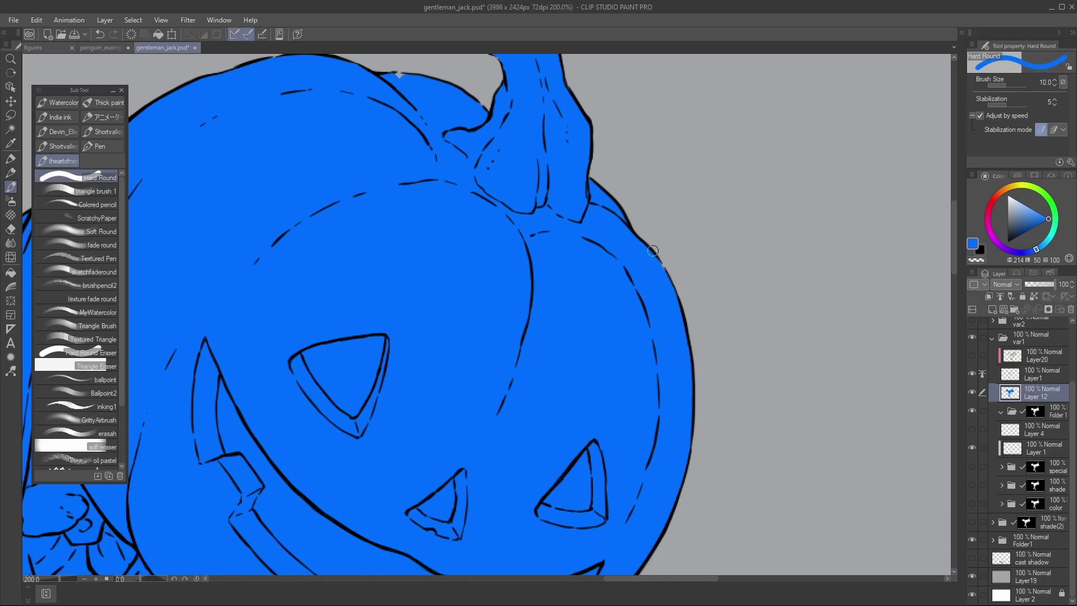
{"action": "mouse_move", "coordinate": [654, 253]}
{"action": "left_mouse_down"}
{"action": "mouse_move", "coordinate": [660, 270]}
{"action": "mouse_move", "coordinate": [642, 291]}
{"action": "left_mouse_up"}
{"action": "left_click", "coordinate": [972, 374]}
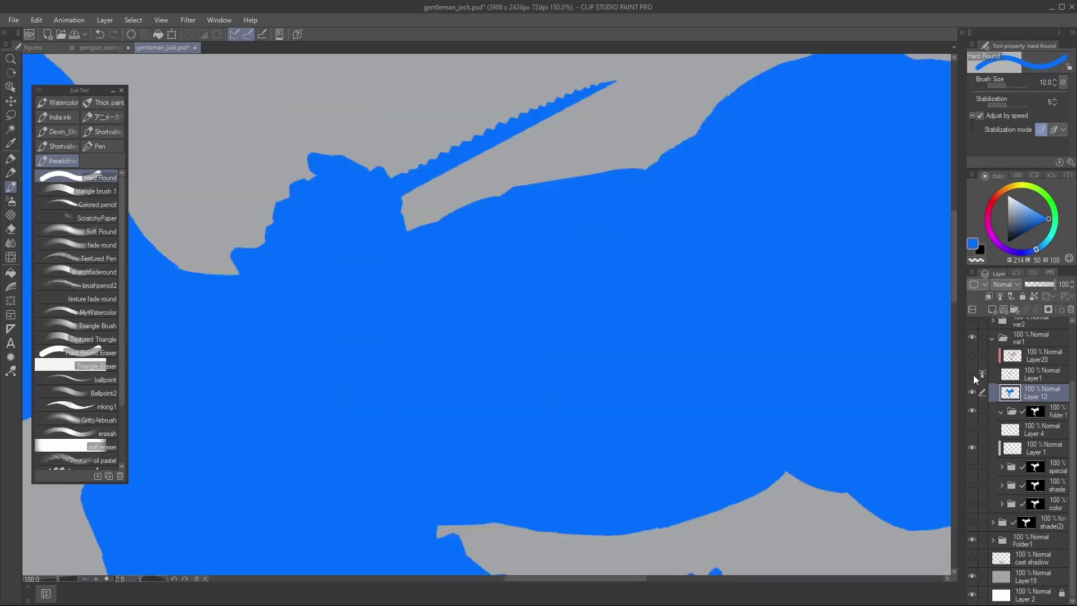
{"action": "key", "text": "ctrl+plus"}
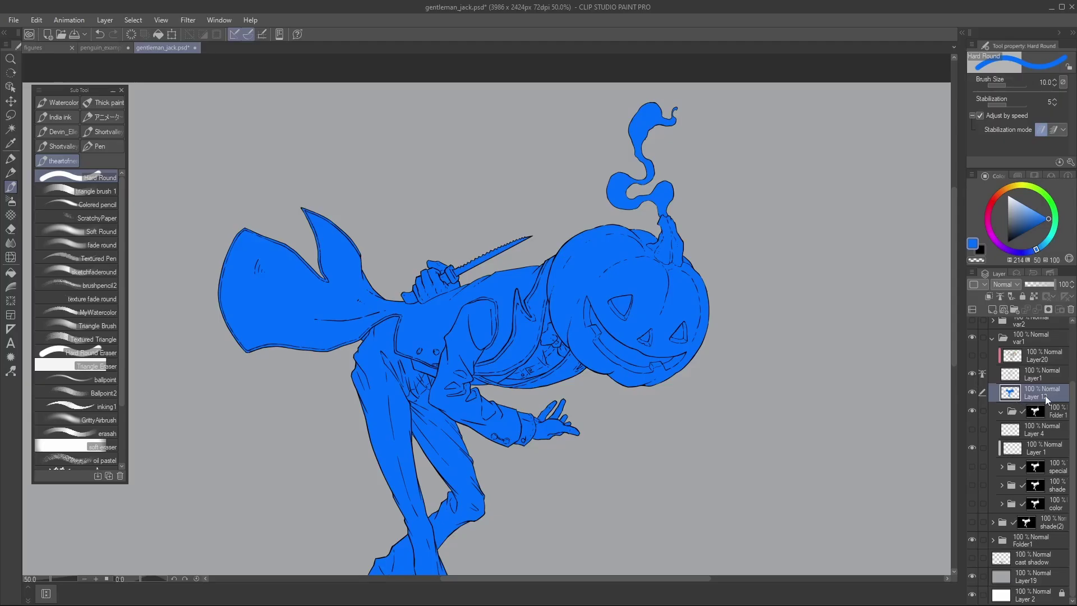
Step: Add a new layer above the blue silhouette layer and make the Fill tool refer to the reference layer
{"action": "key", "text": "g"}
{"action": "left_click", "coordinate": [993, 312]}
{"action": "key", "text": "ctrl+plus"}
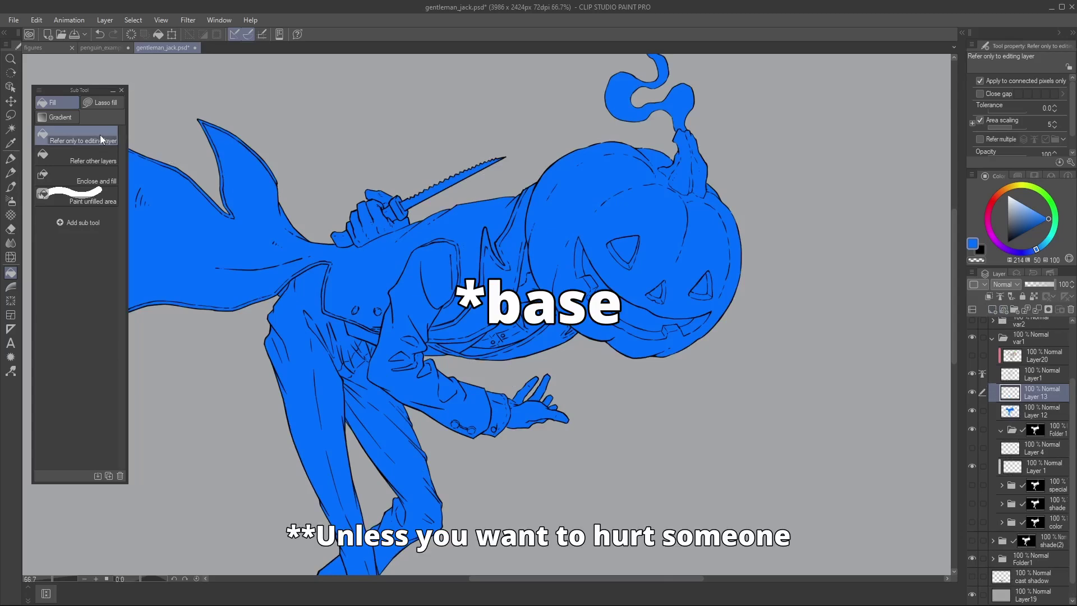
{"action": "left_click", "coordinate": [982, 138]}
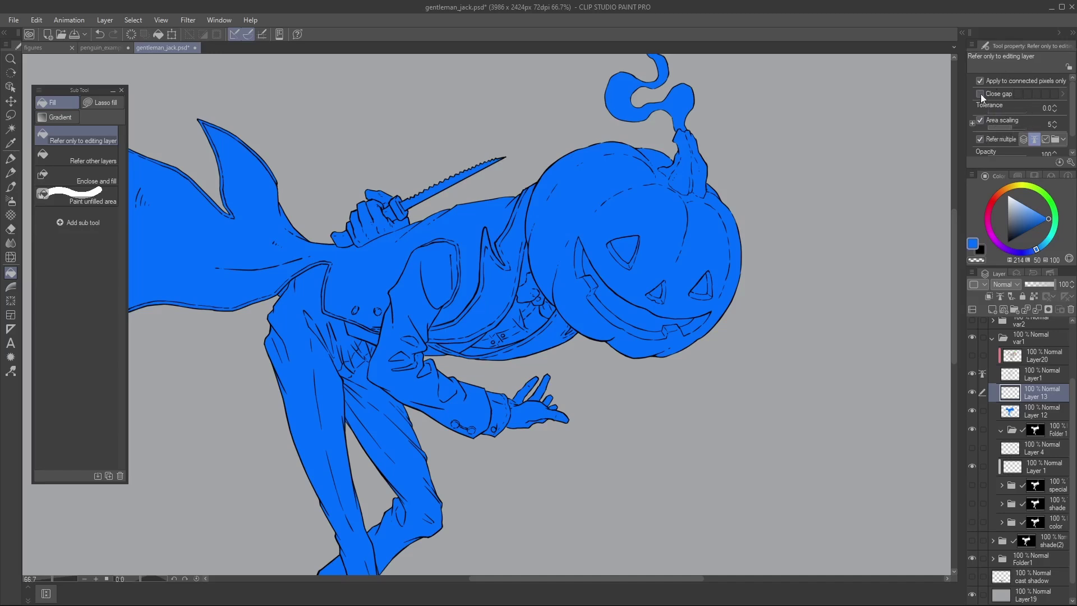
Step: Choose a light pink drawing colour with hue 352, luminosity 75 and saturation 100
{"action": "scroll", "coordinate": [984, 84], "scroll_direction": "down", "scroll_amount": 1}
{"action": "scroll", "coordinate": [722, 242], "scroll_direction": "up", "scroll_amount": 2}
{"action": "left_click_drag", "start_coordinate": [722, 242], "coordinate": [724, 250]}
{"action": "left_click", "coordinate": [990, 206]}
{"action": "left_click", "coordinate": [1029, 207]}
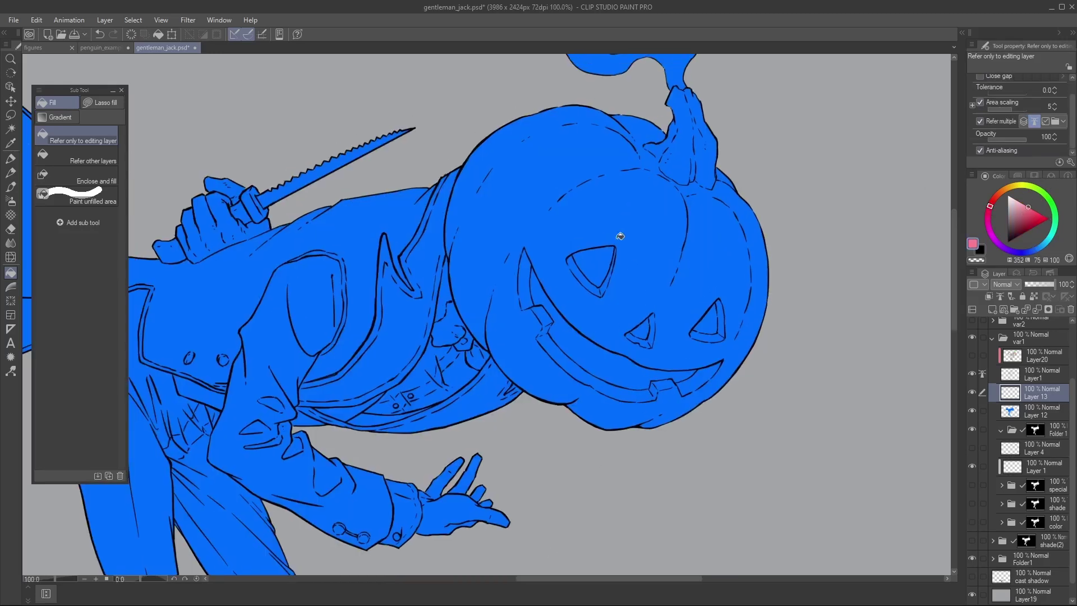
Step: Try to fill the pumpkin with pink on Layer 13 without gap closing
{"action": "left_click", "coordinate": [622, 211]}
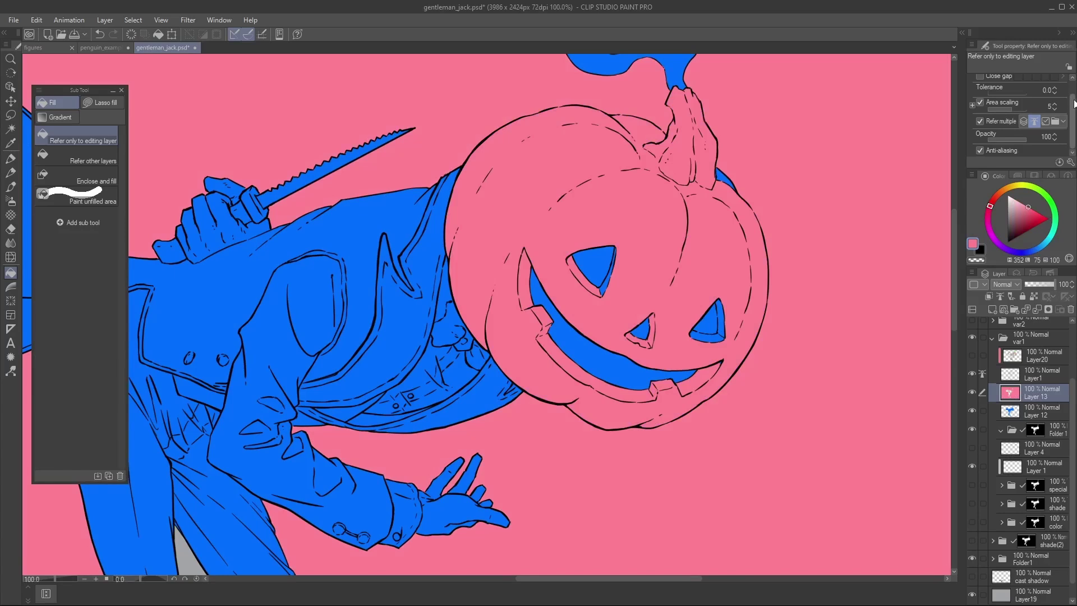
{"action": "scroll", "coordinate": [1066, 102], "scroll_direction": "up", "scroll_amount": 1}
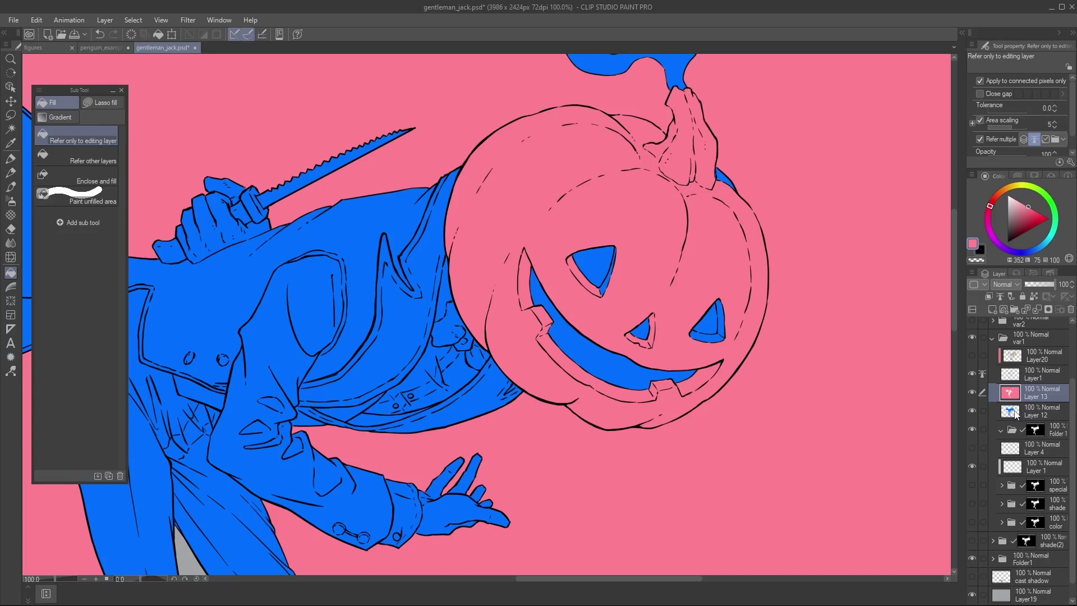
{"action": "key", "text": "ctrl+z"}
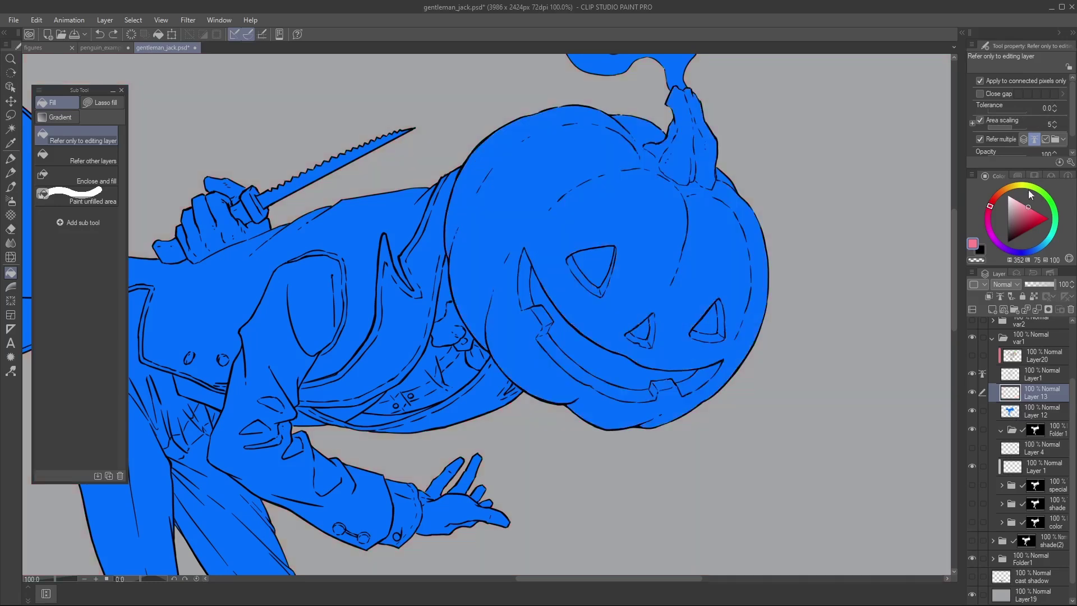
Step: Turn on Close gap for the Fill tool and try it by filling the pumpkin with pink
{"action": "left_click", "coordinate": [980, 94]}
{"action": "left_click", "coordinate": [742, 209]}
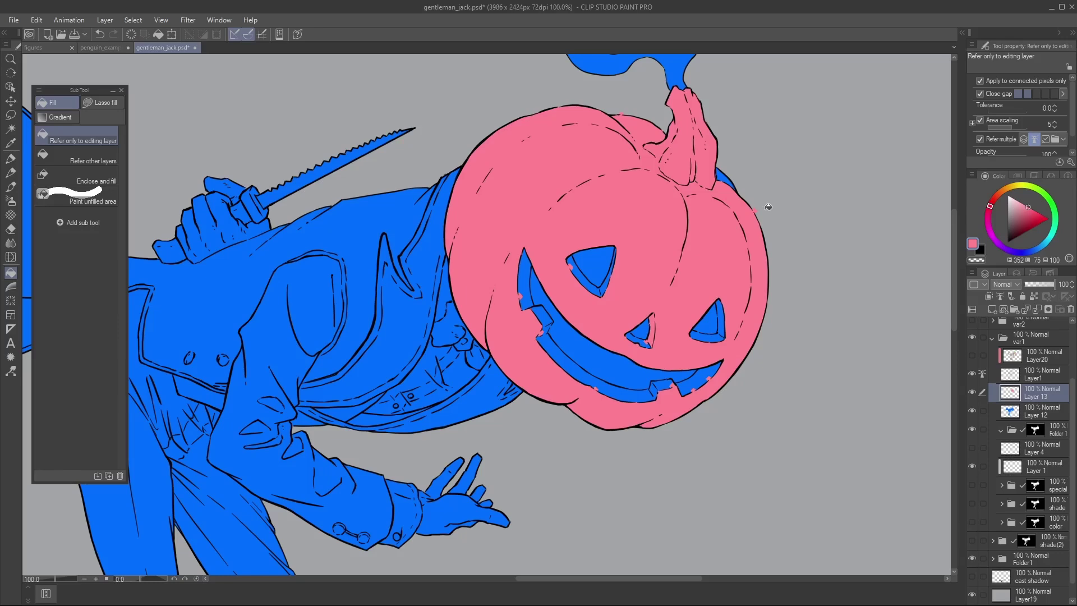
{"action": "scroll", "coordinate": [755, 189], "scroll_direction": "up", "scroll_amount": 2}
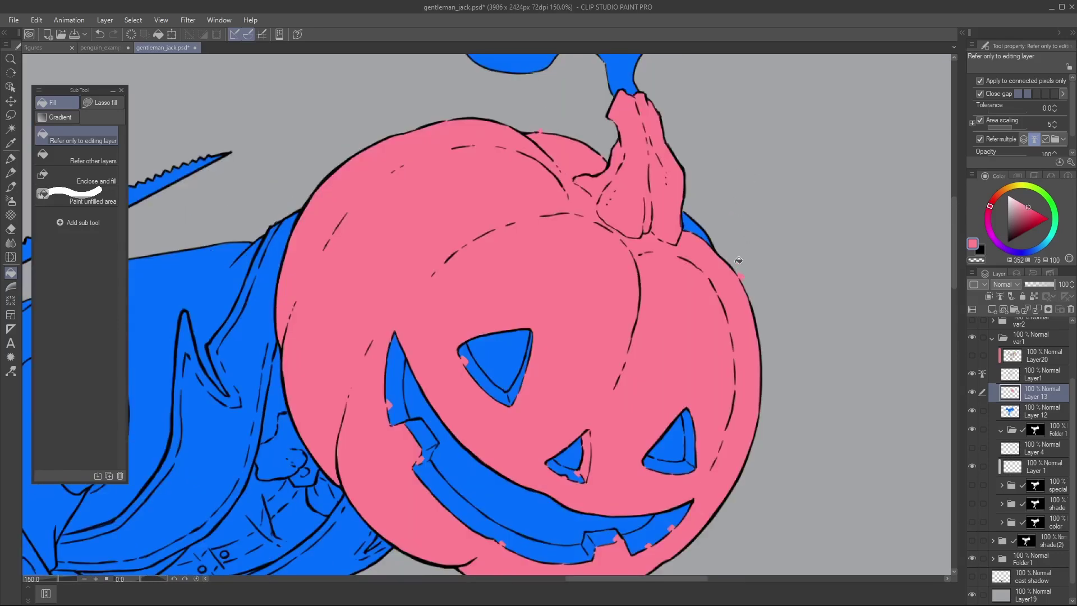
{"action": "key", "text": "ctrl+z"}
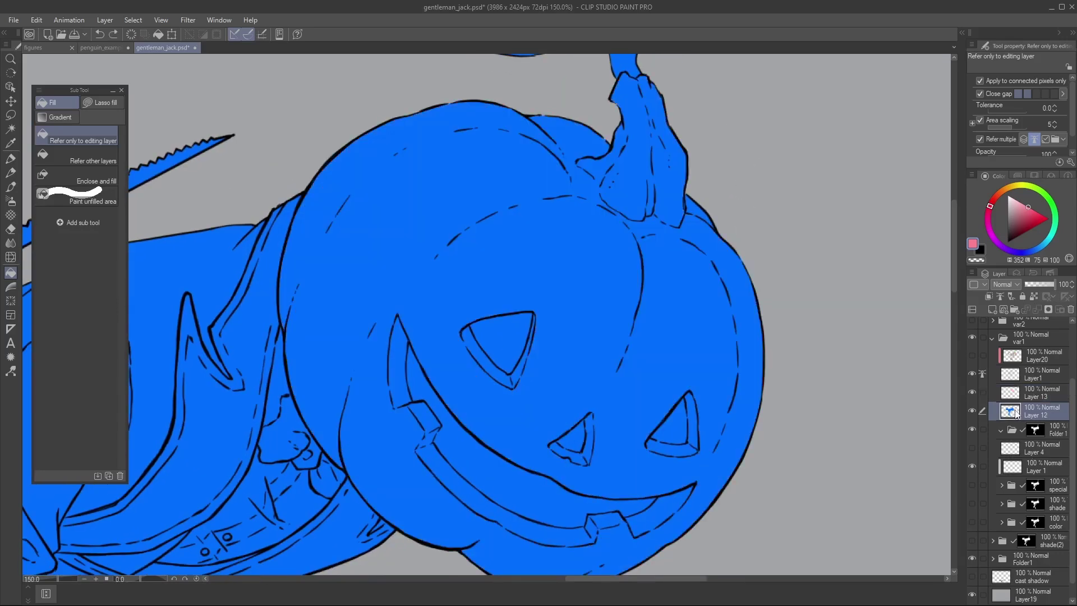
Step: Create a layer folder masked to the silhouette of Layer 12 and move Layer 13 into it
{"action": "left_click", "coordinate": [1022, 413]}
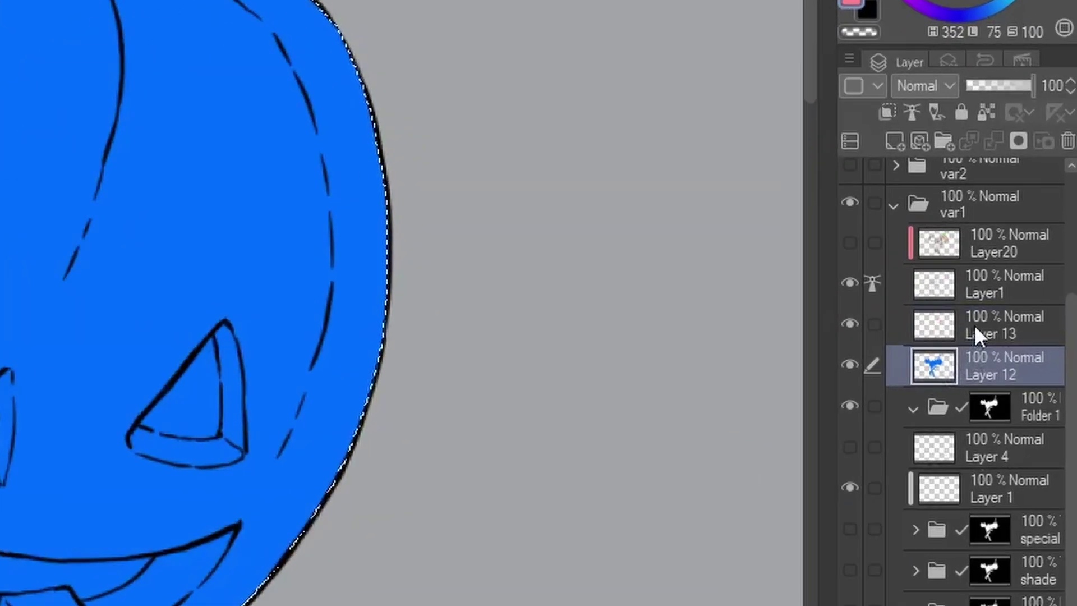
{"action": "left_click", "coordinate": [974, 324]}
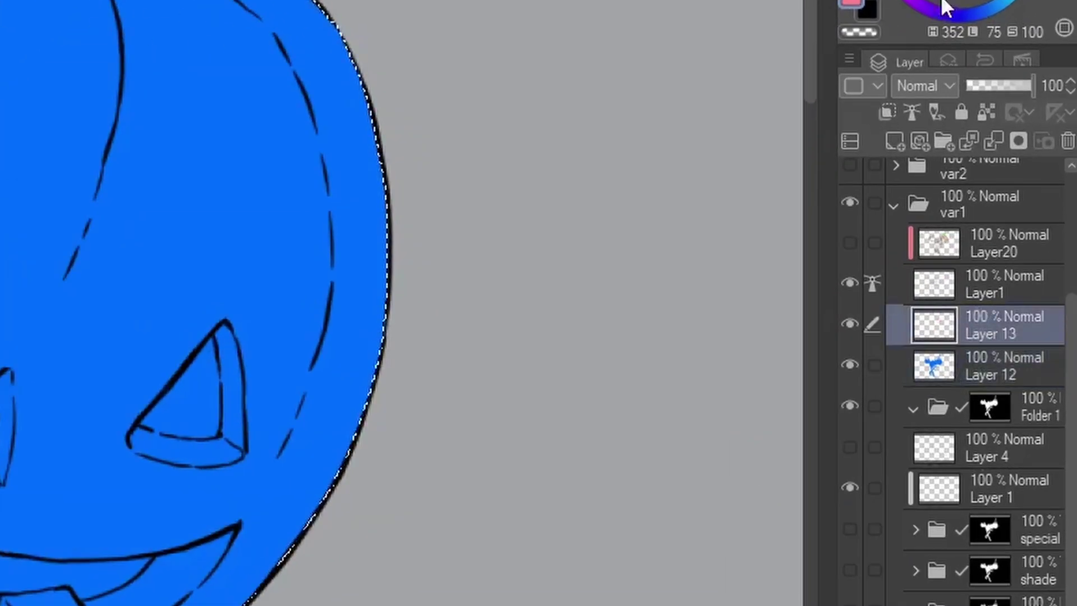
{"action": "left_click", "coordinate": [945, 141]}
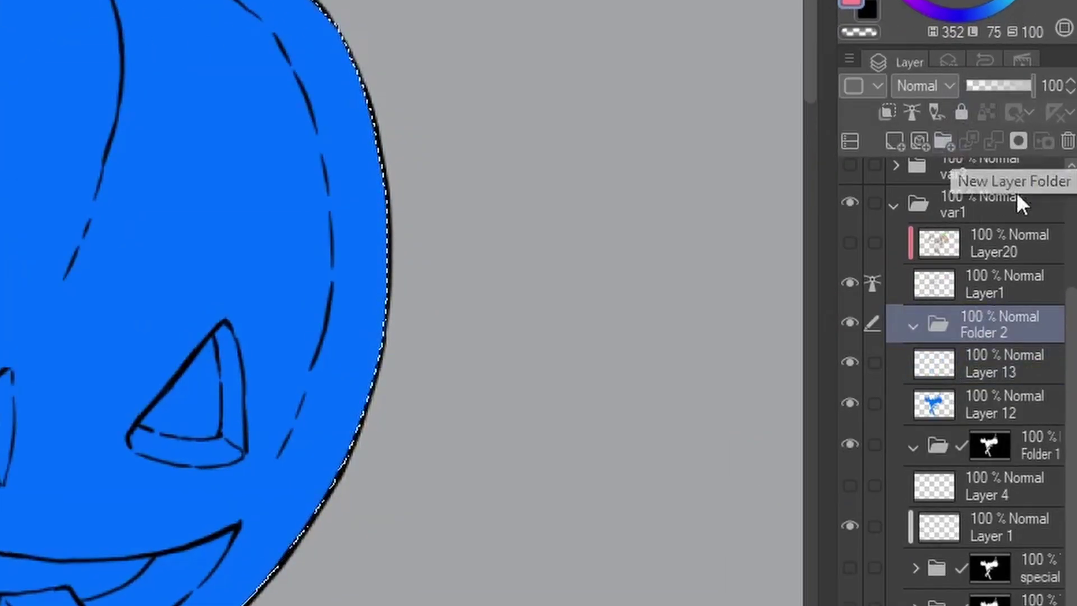
{"action": "left_click", "coordinate": [1019, 140]}
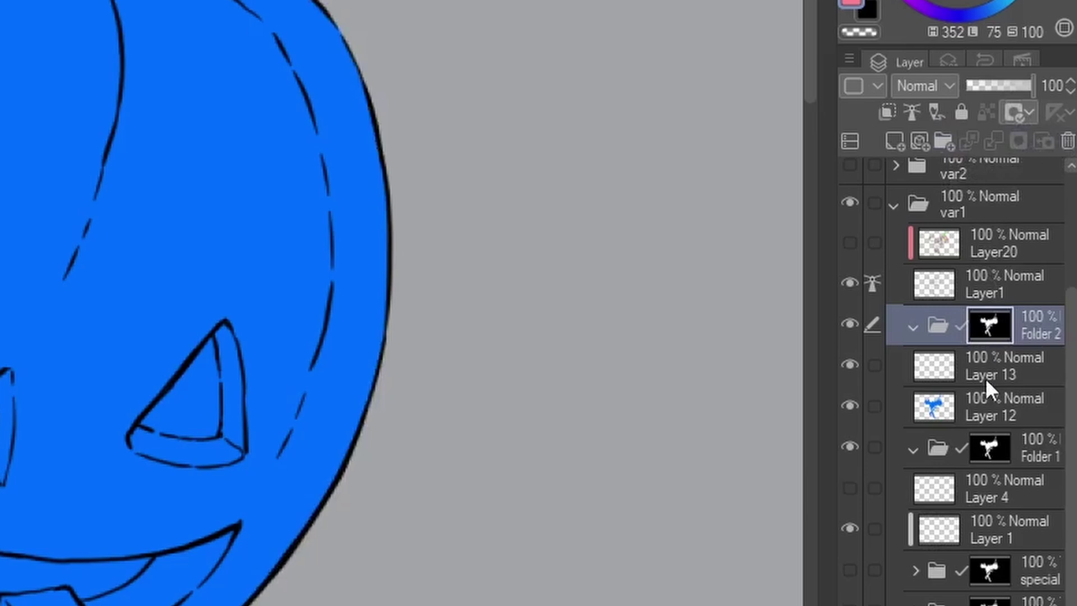
{"action": "left_click_drag", "start_coordinate": [989, 375], "coordinate": [1018, 334]}
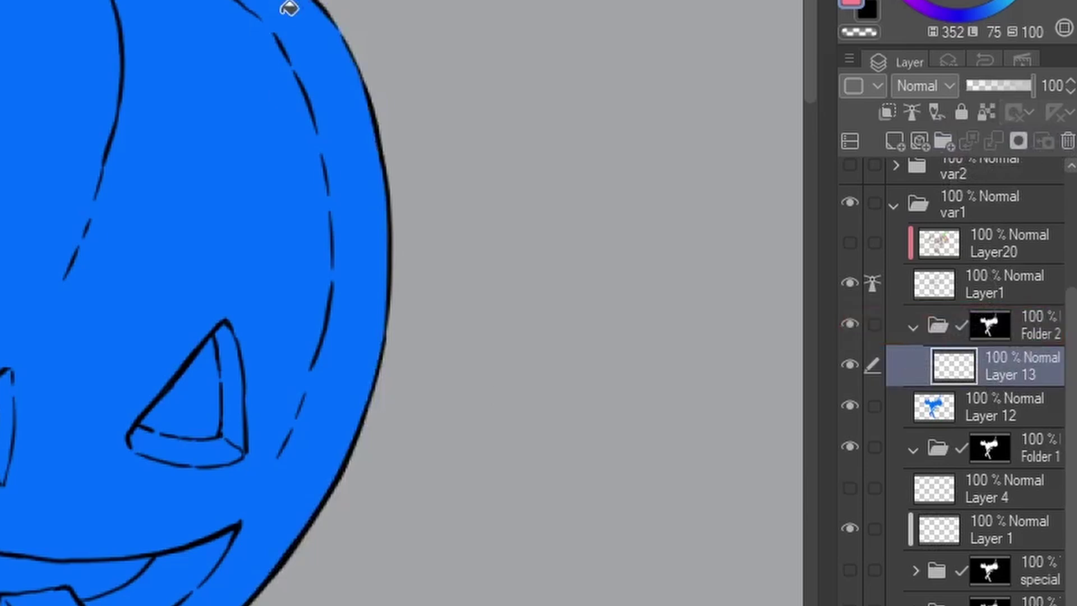
Step: Fill the pumpkin and its small section behind the stem with pink on Layer 13 inside the masked folder
{"action": "left_click", "coordinate": [288, 7]}
{"action": "left_click", "coordinate": [710, 216]}
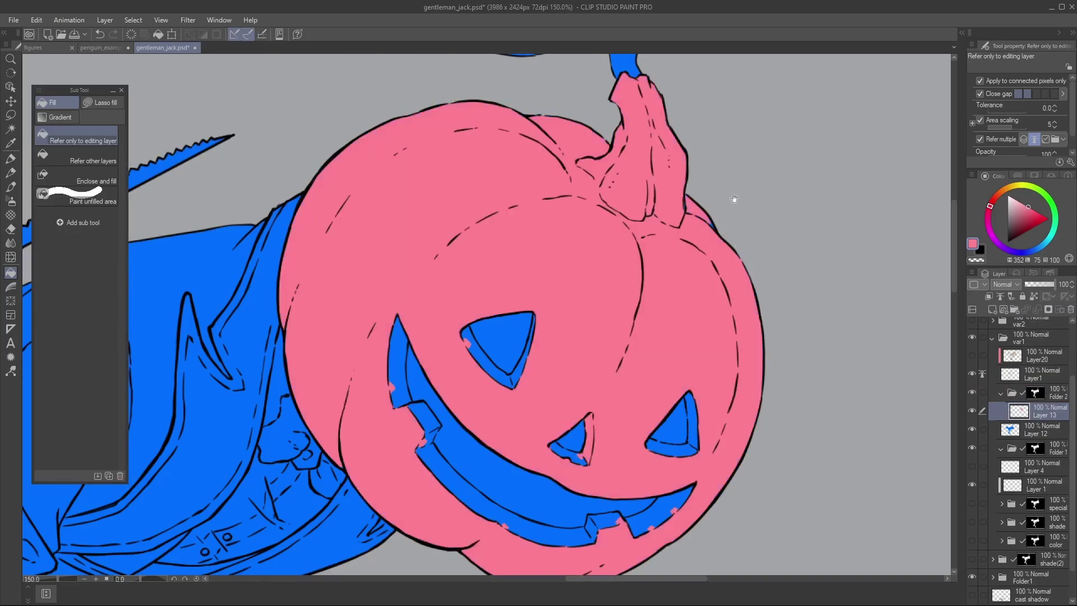
{"action": "left_click_drag", "start_coordinate": [733, 198], "coordinate": [745, 245]}
{"action": "scroll", "coordinate": [704, 248], "scroll_direction": "up", "scroll_amount": 4}
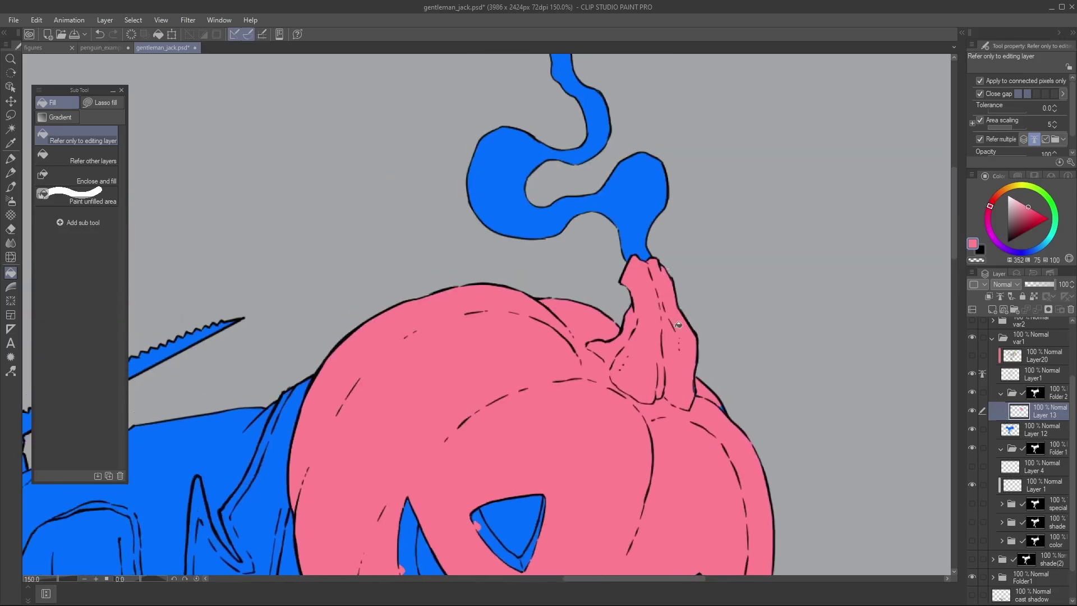
{"action": "scroll", "coordinate": [707, 213], "scroll_direction": "down", "scroll_amount": 5}
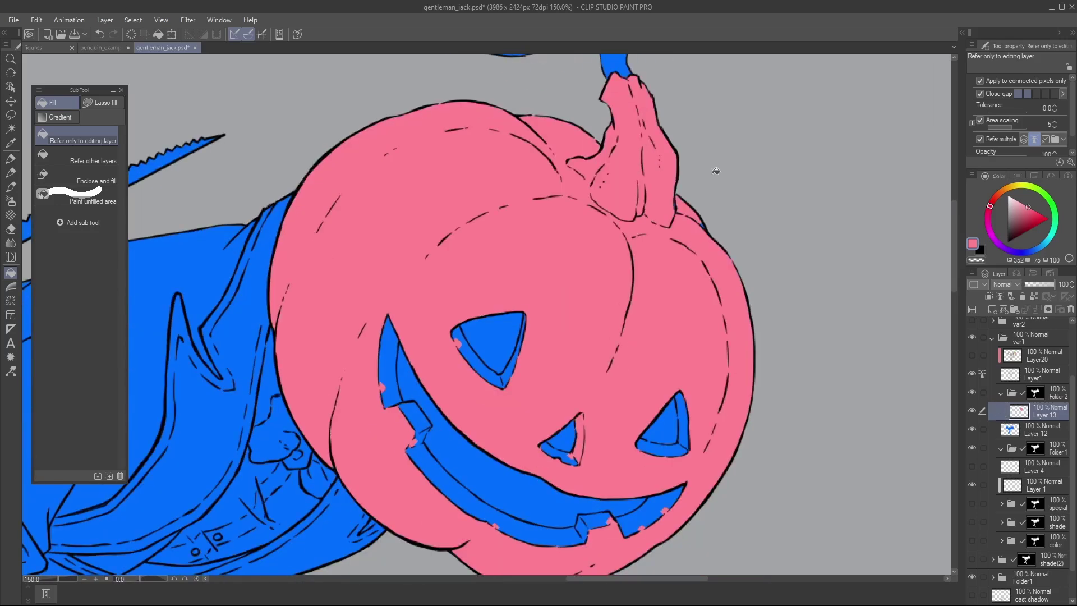
Step: Check the pink fill's coverage by toggling the visibility of the masked folder and the line art layer
{"action": "left_click", "coordinate": [971, 392]}
{"action": "left_click", "coordinate": [973, 392]}
{"action": "left_click", "coordinate": [975, 375]}
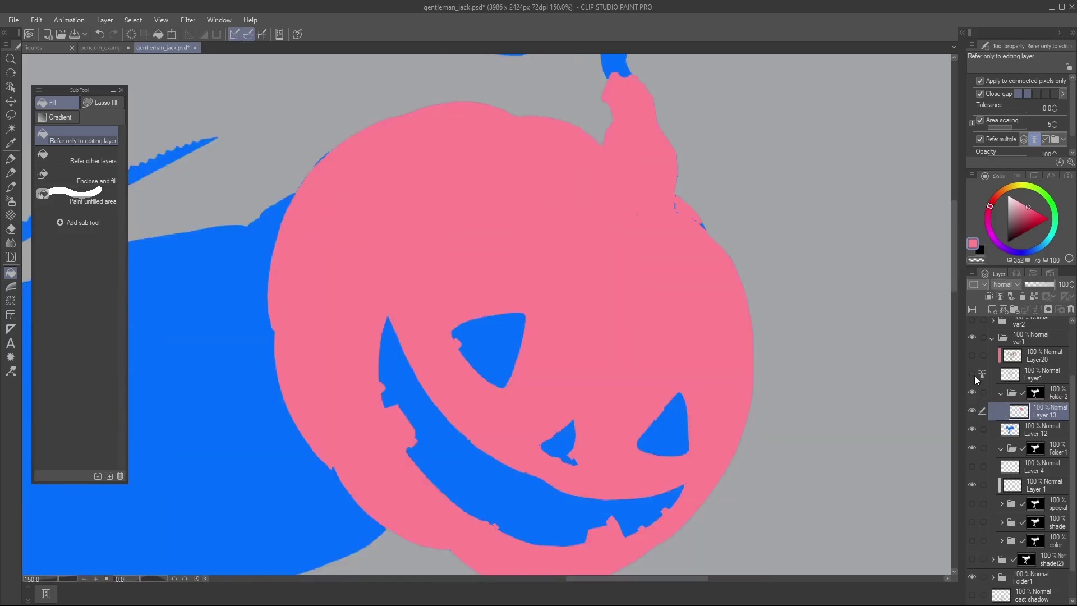
{"action": "left_click", "coordinate": [973, 375]}
Step: Fill the main areas of the pumpkin's two triangular eyes with pink on Layer 13
{"action": "left_click_drag", "start_coordinate": [650, 345], "coordinate": [713, 202]}
{"action": "left_click", "coordinate": [551, 195]}
{"action": "left_click", "coordinate": [547, 224]}
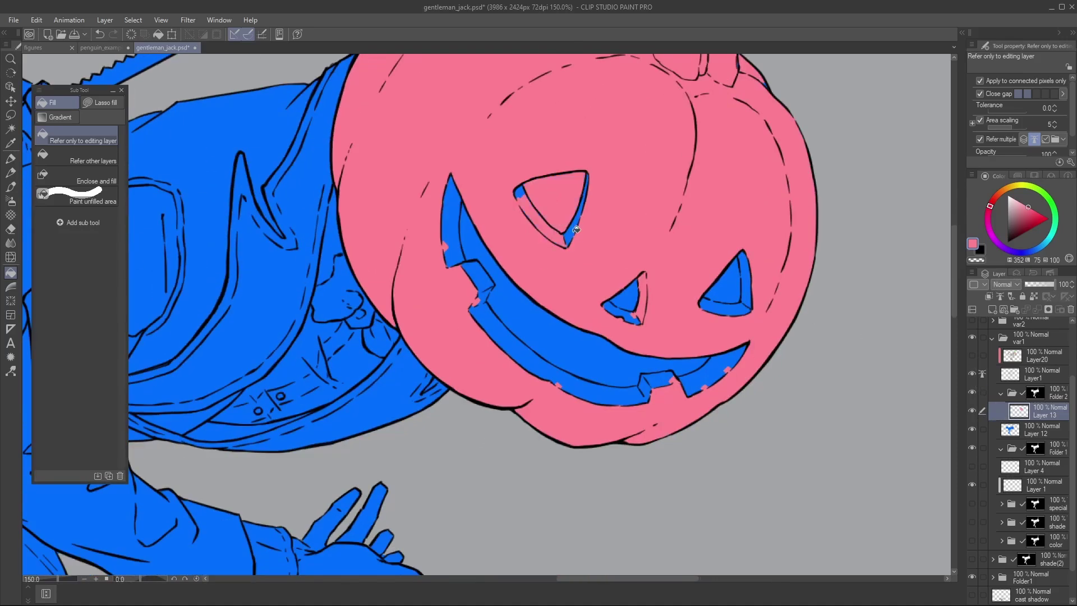
{"action": "left_click", "coordinate": [572, 227]}
{"action": "left_click", "coordinate": [734, 290]}
{"action": "left_click", "coordinate": [724, 308]}
Step: Fill the main areas of the pumpkin's mouth, its lower lip edge and the tooth face with pink
{"action": "left_click", "coordinate": [607, 356]}
{"action": "left_click", "coordinate": [604, 392]}
{"action": "left_click", "coordinate": [693, 373]}
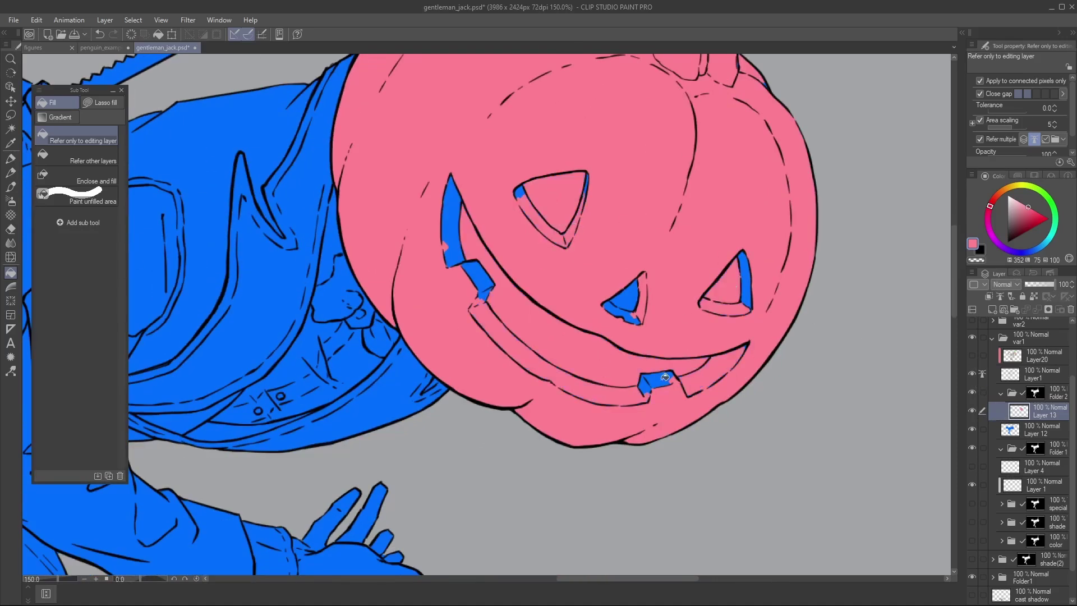
{"action": "left_click", "coordinate": [659, 382]}
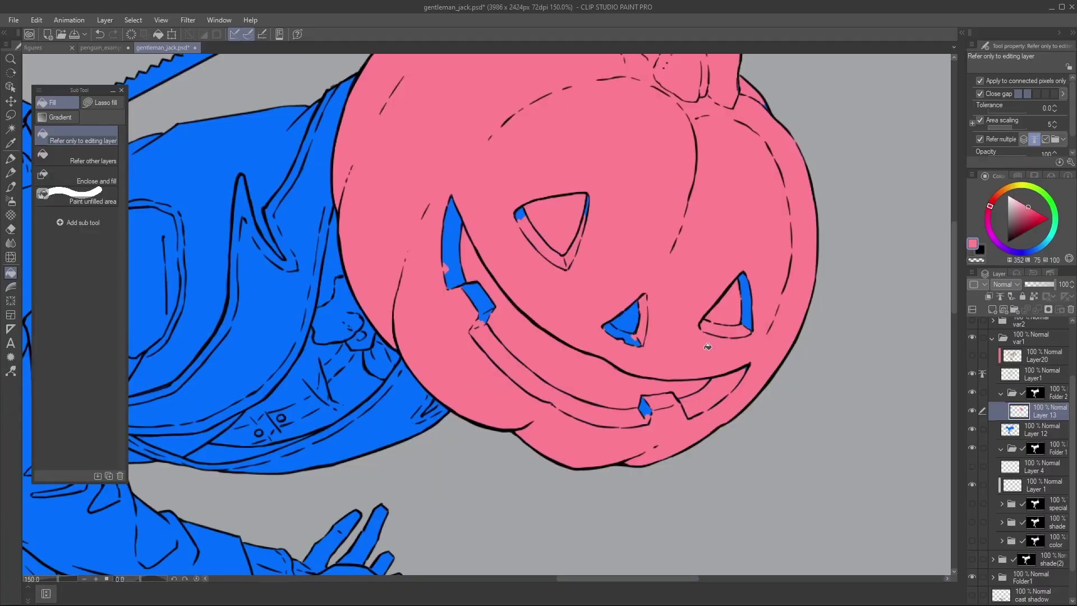
Step: Switch to the Paint unfilled area tool at brush size 50 and cover the gap left in the pumpkin's right eye
{"action": "left_click", "coordinate": [93, 200]}
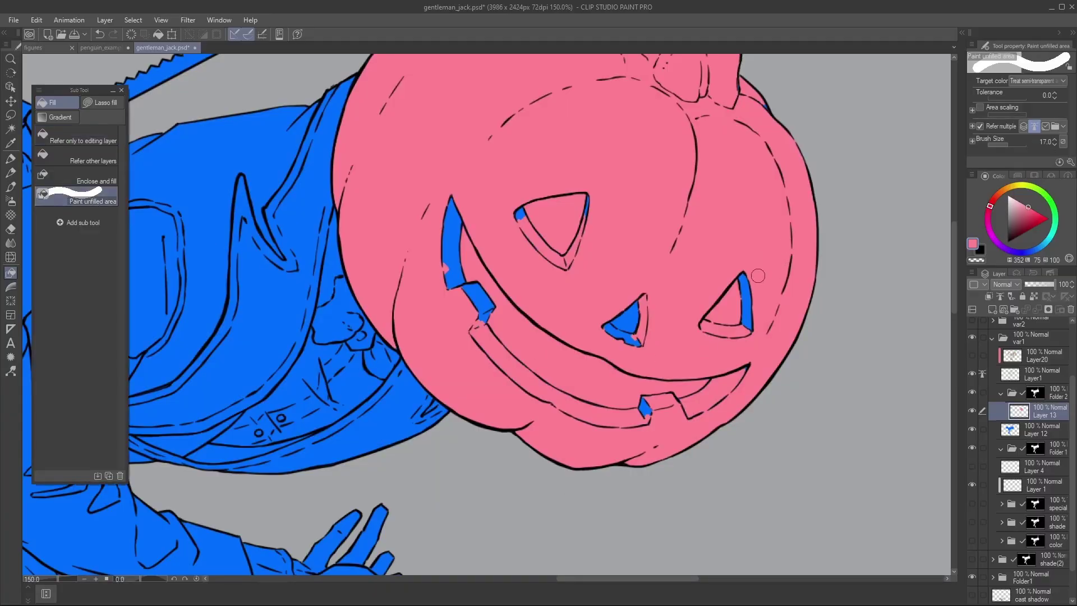
{"action": "left_click_drag", "start_coordinate": [732, 289], "coordinate": [733, 287]}
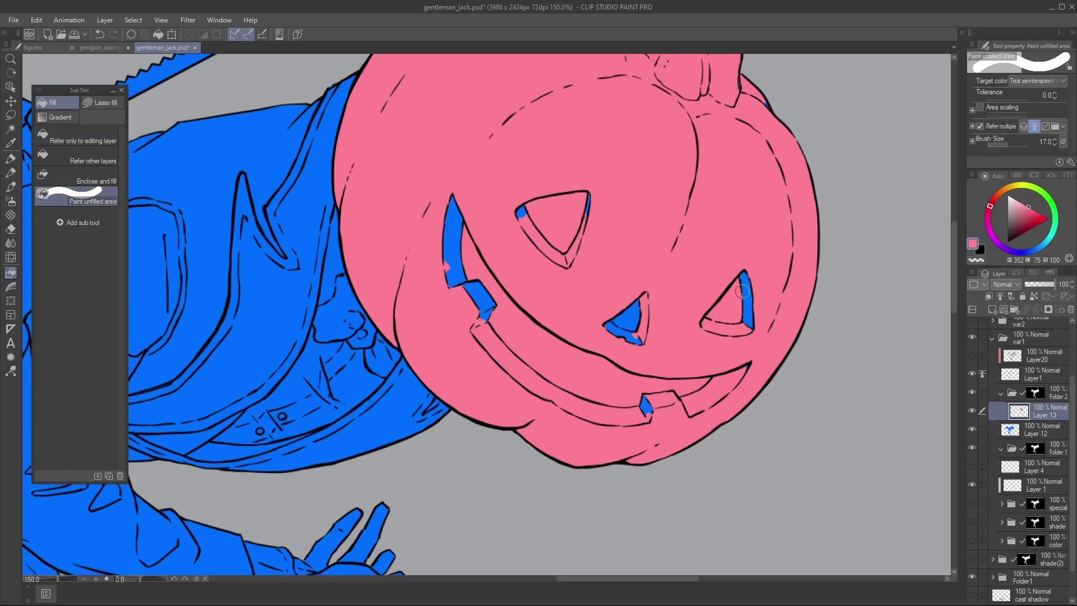
{"action": "key", "text": "]"}
{"action": "key", "text": "]"}
{"action": "key", "text": "]"}
{"action": "key", "text": "]"}
{"action": "key", "text": "]"}
{"action": "left_click", "coordinate": [738, 300]}
Step: Paint over the unfilled gaps in the pumpkin's nose, tooth side, left eye and left part of the mouth with pink
{"action": "left_click_drag", "start_coordinate": [646, 275], "coordinate": [627, 347]}
{"action": "left_click_drag", "start_coordinate": [655, 389], "coordinate": [648, 413]}
{"action": "left_click_drag", "start_coordinate": [499, 176], "coordinate": [579, 218]}
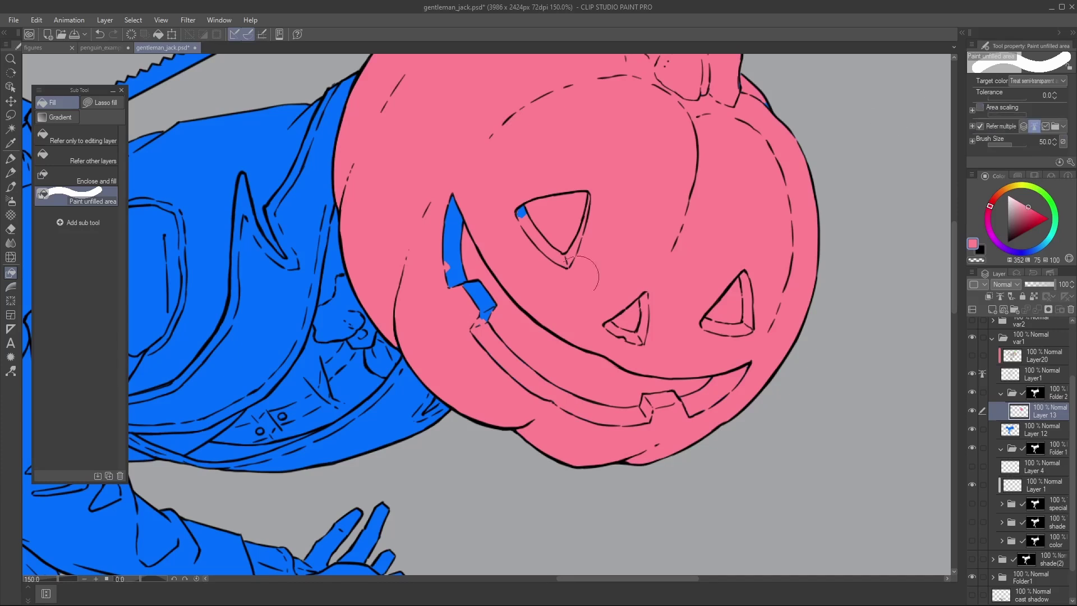
{"action": "mouse_move", "coordinate": [513, 179]}
{"action": "left_mouse_down"}
{"action": "mouse_move", "coordinate": [514, 198]}
{"action": "mouse_move", "coordinate": [450, 221]}
{"action": "mouse_move", "coordinate": [503, 338]}
{"action": "mouse_move", "coordinate": [601, 410]}
{"action": "left_mouse_up"}
Step: Hide the line art, paint over the stray unfilled specks around the mouth with pink, and show the line art again
{"action": "left_click", "coordinate": [972, 374]}
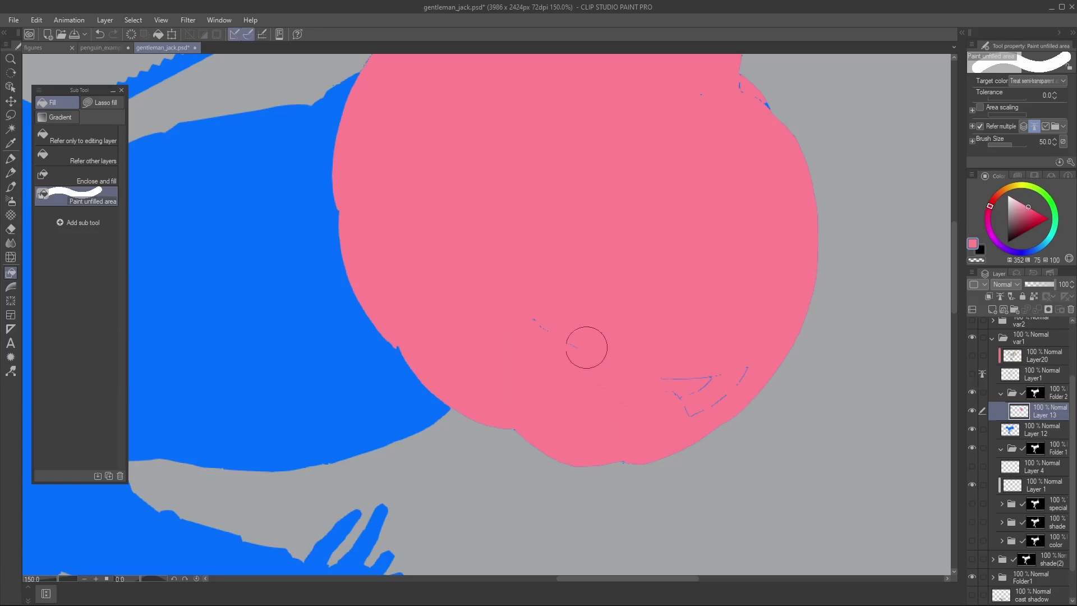
{"action": "left_click_drag", "start_coordinate": [580, 349], "coordinate": [529, 316]}
{"action": "left_click_drag", "start_coordinate": [690, 378], "coordinate": [653, 396]}
{"action": "left_click_drag", "start_coordinate": [780, 222], "coordinate": [775, 311]}
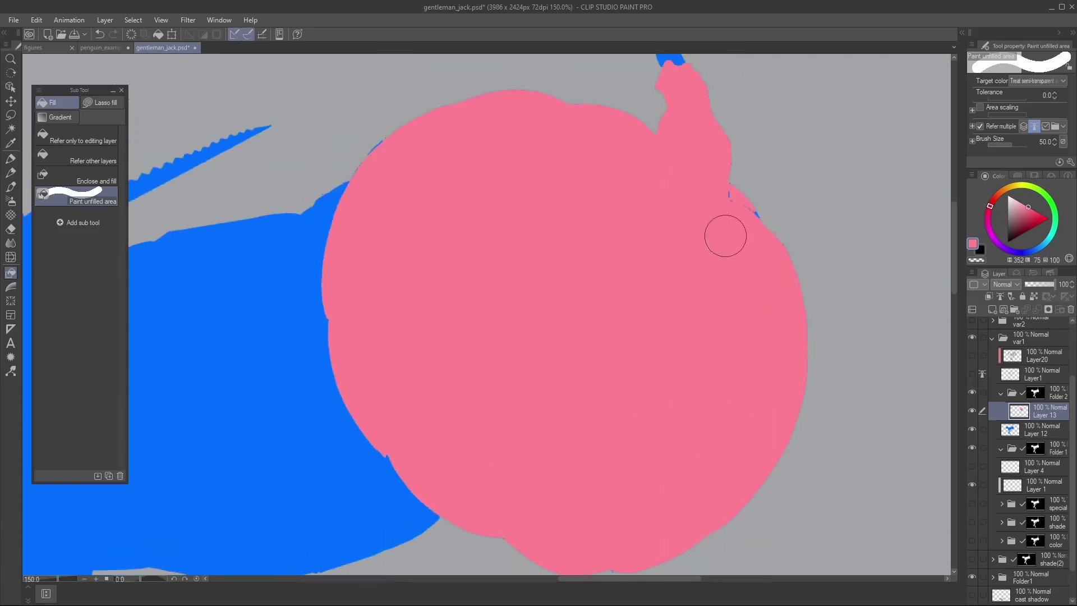
{"action": "left_click_drag", "start_coordinate": [723, 234], "coordinate": [820, 249]}
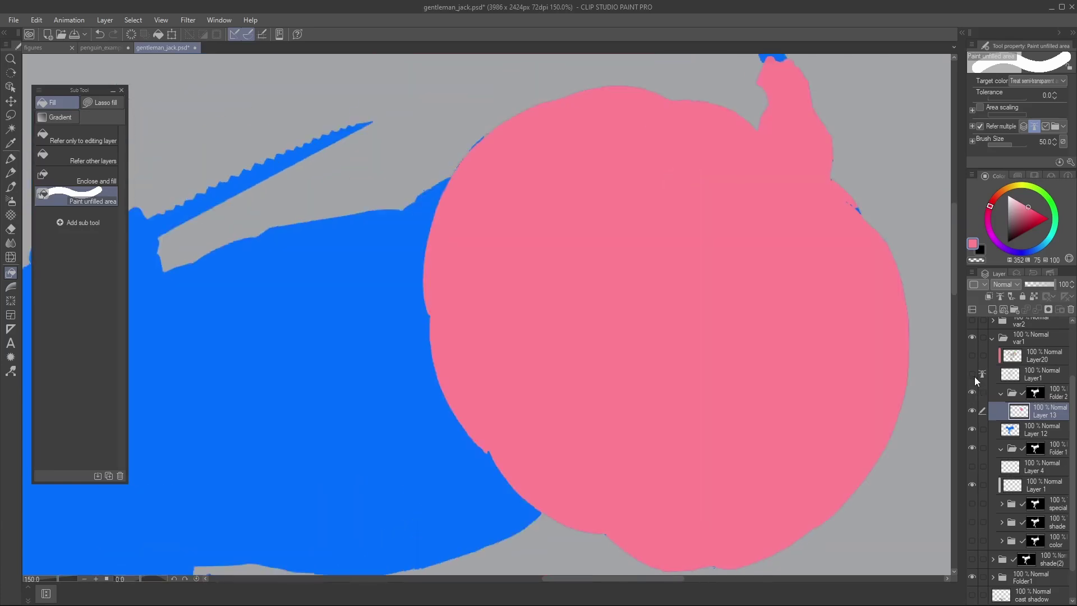
{"action": "left_click", "coordinate": [972, 374]}
{"action": "scroll", "coordinate": [770, 298], "scroll_direction": "down", "scroll_amount": 3}
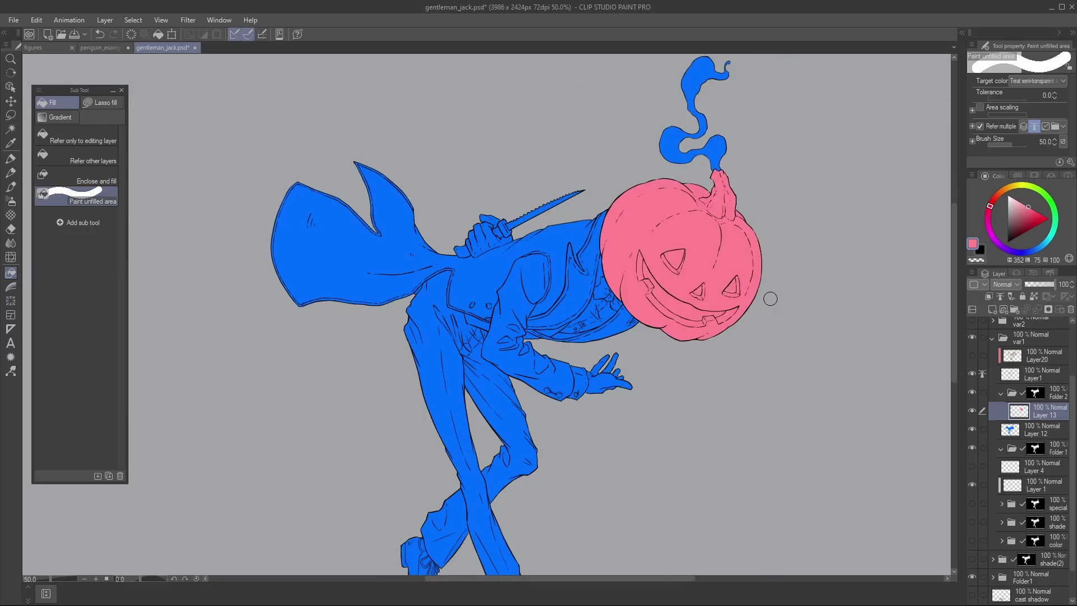